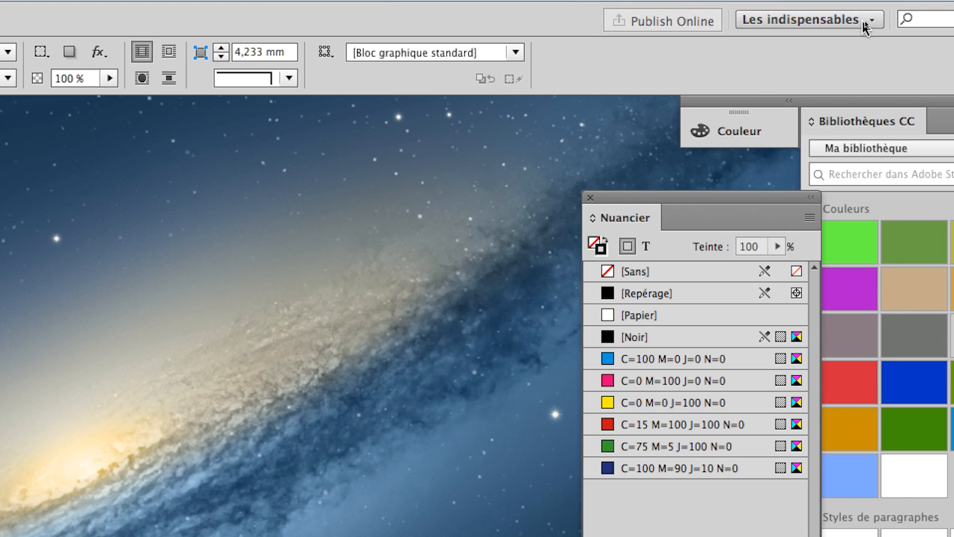
# Open the Les indispensables workspace menu to show its reset option.
pyautogui.click(864, 26)
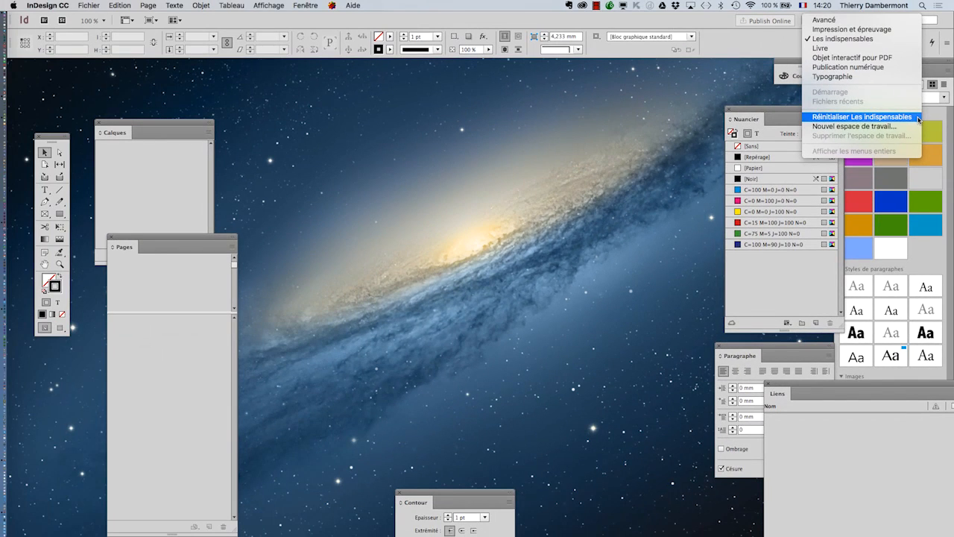
# Reset Les indispensables and float the toolbox as a two-column panel at the top left.
pyautogui.click(919, 119)
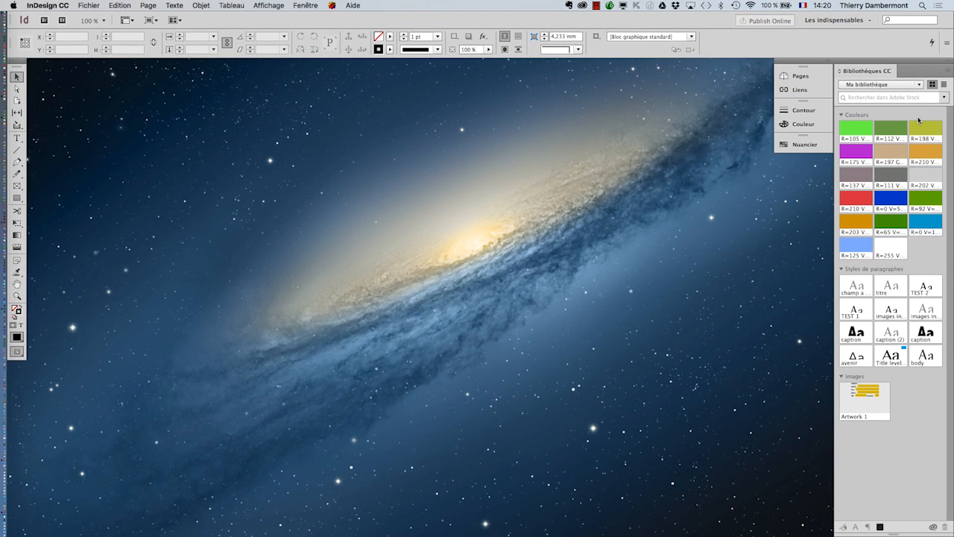
pyautogui.moveTo(18, 67); pyautogui.dragTo(65, 84)
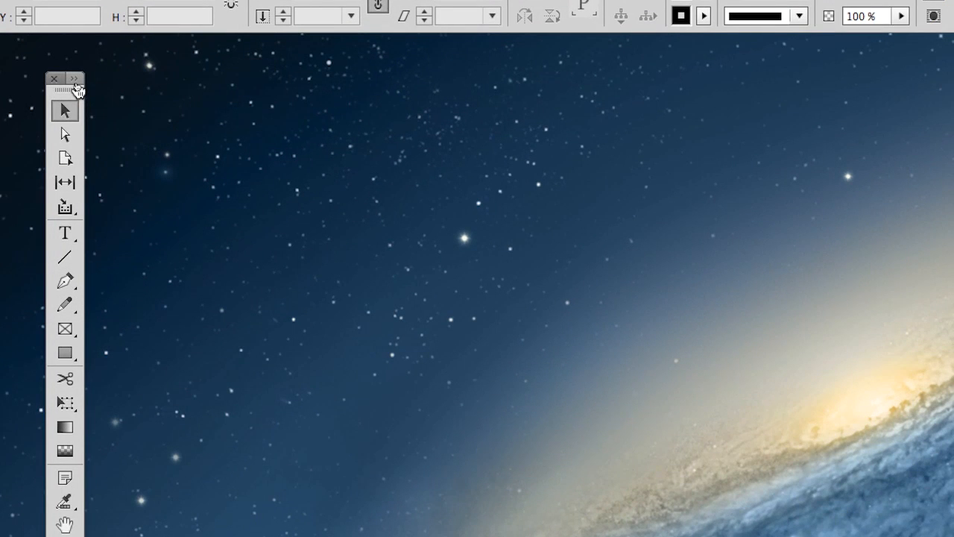
pyautogui.click(75, 80)
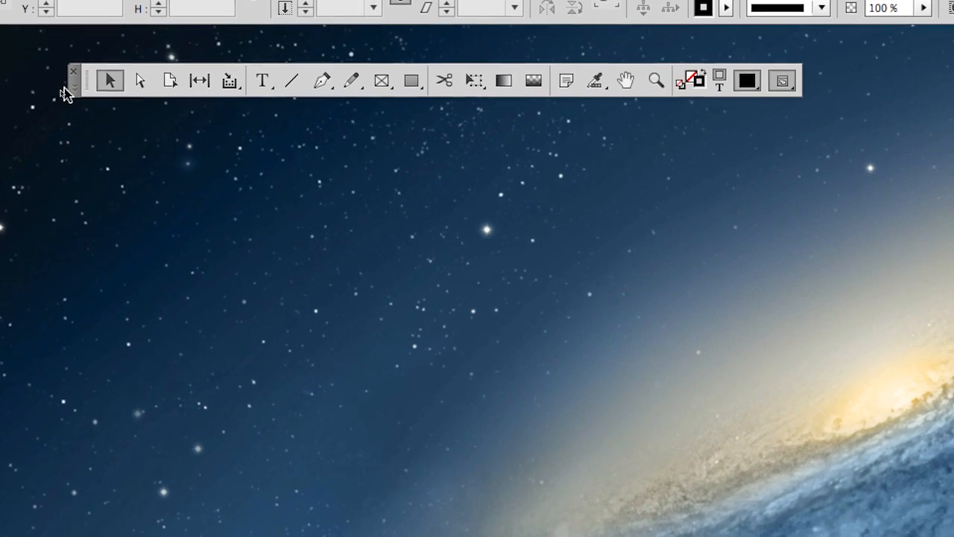
pyautogui.click(53, 101)
pyautogui.moveTo(85, 68); pyautogui.dragTo(8, 37)
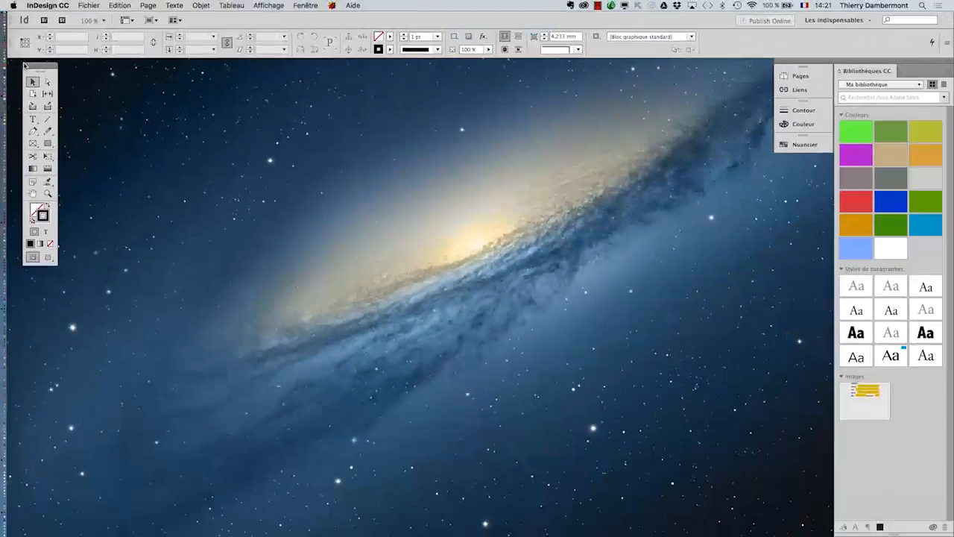
pyautogui.press('super+Tab')
pyautogui.press('super+Tab')
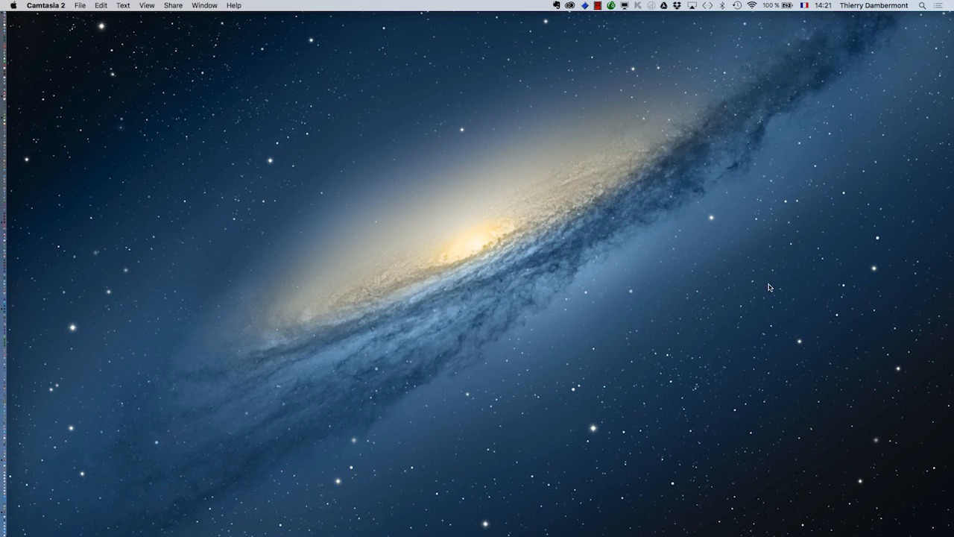
pyautogui.press('super+Tab')
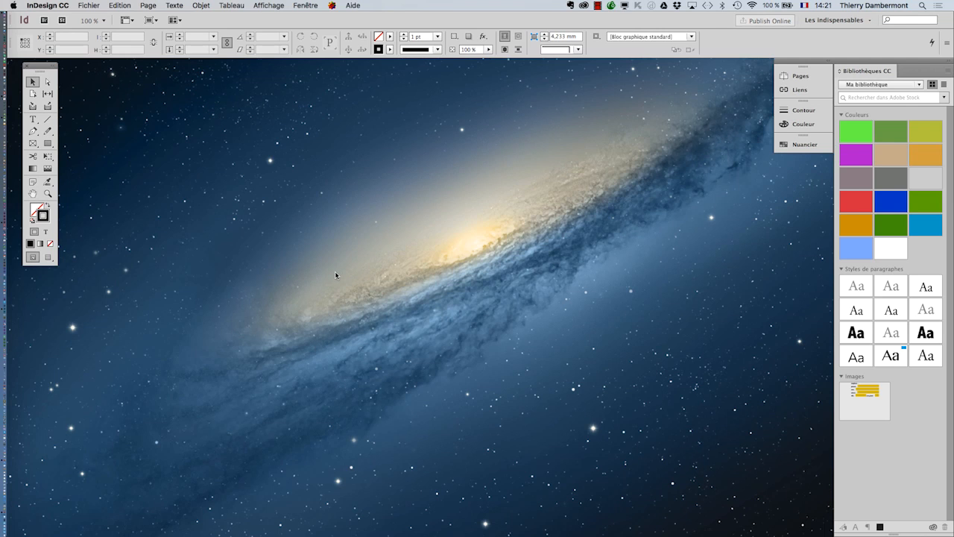
# Create a new A4 Paysage document with 16 facing pages.
pyautogui.click(88, 5)
pyautogui.moveTo(96, 18)
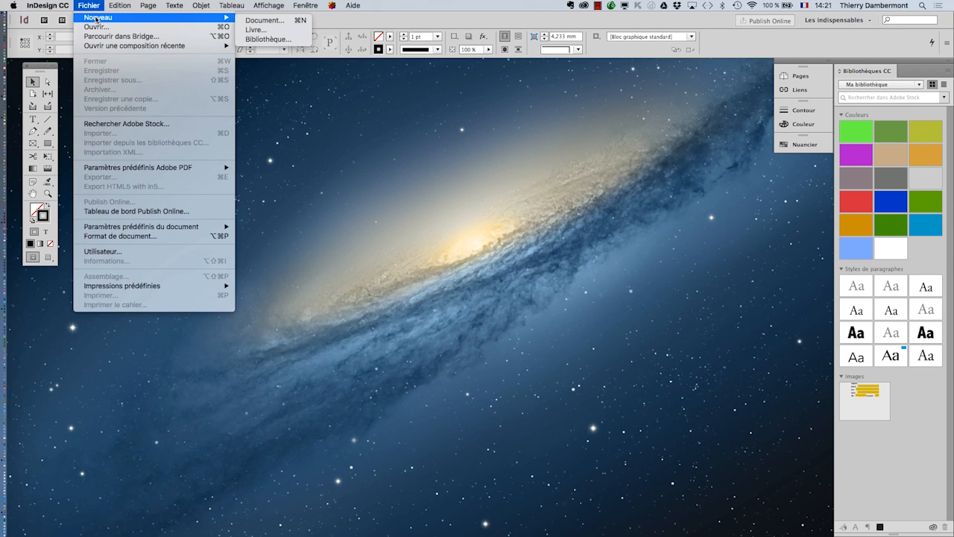
pyautogui.click(255, 20)
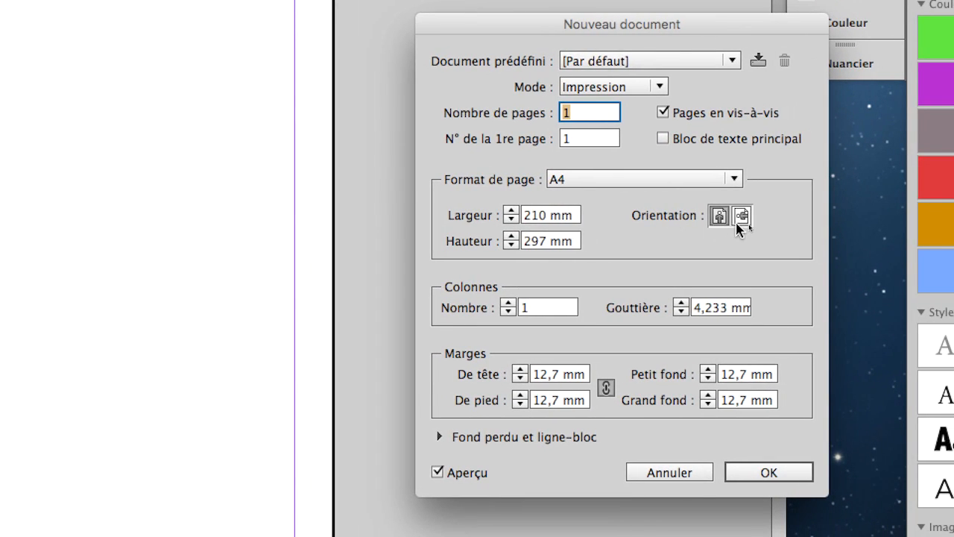
pyautogui.click(750, 223)
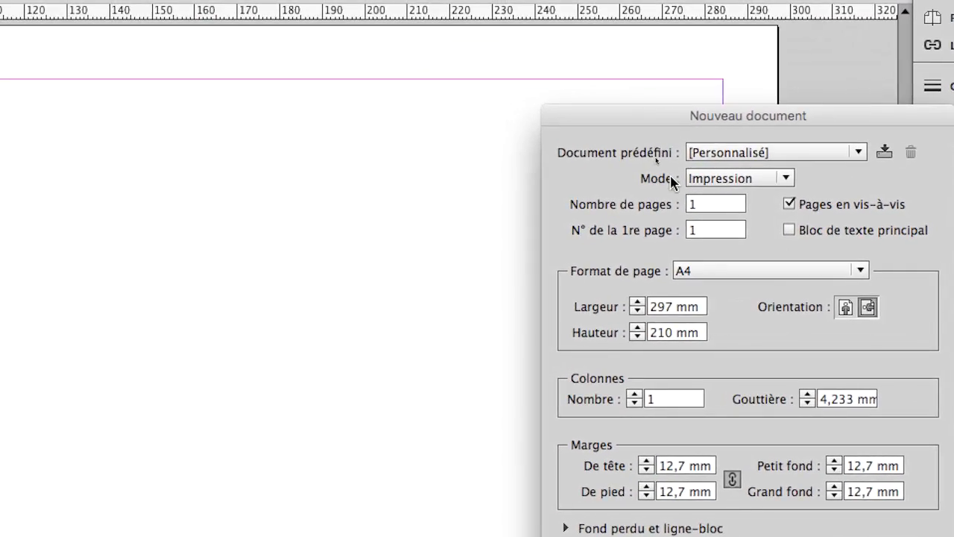
pyautogui.click(558, 118)
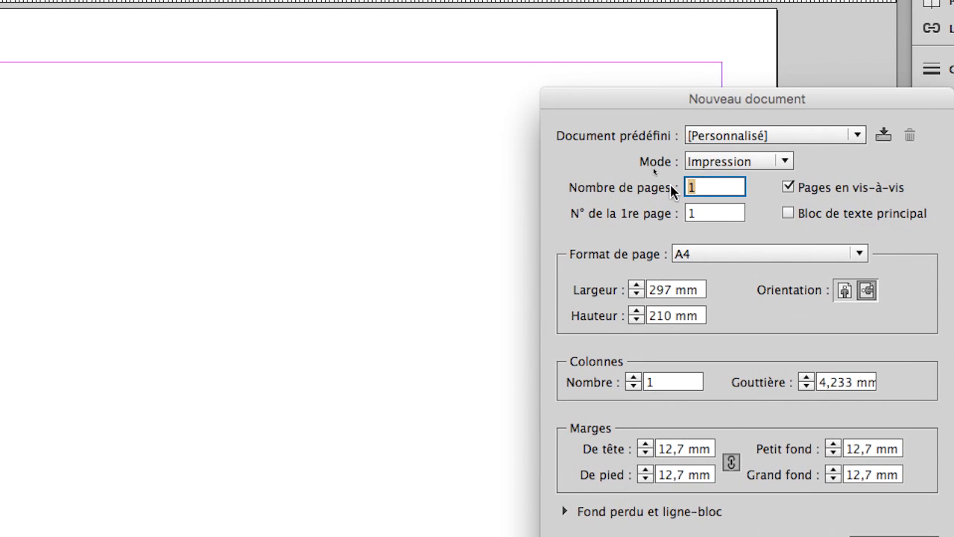
pyautogui.write('16')
pyautogui.doubleClick(693, 187)
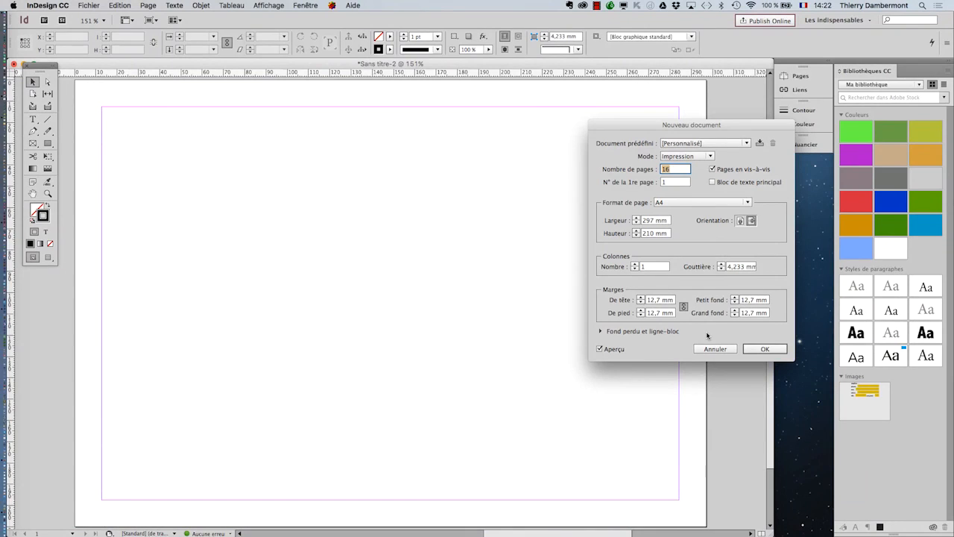
pyautogui.click(765, 349)
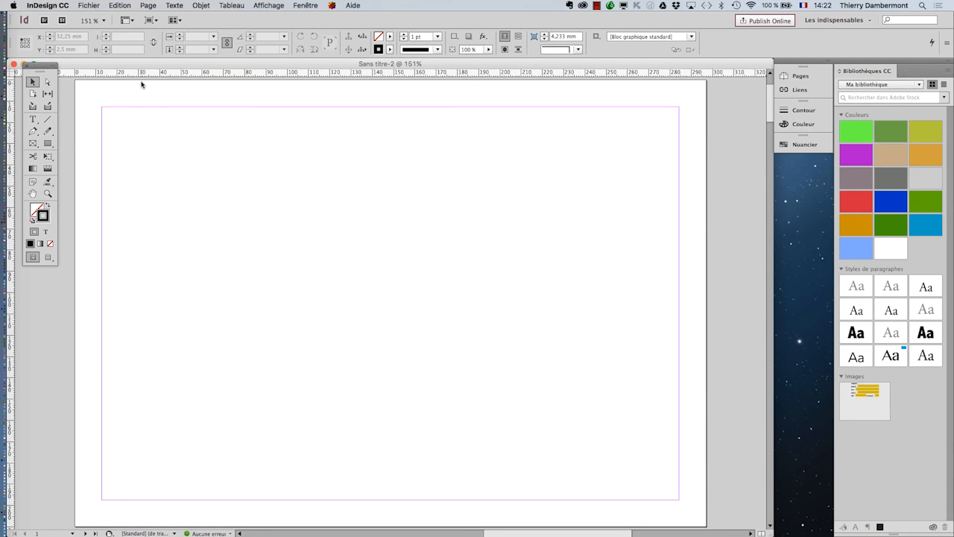
pyautogui.click(83, 5)
pyautogui.moveTo(104, 17)
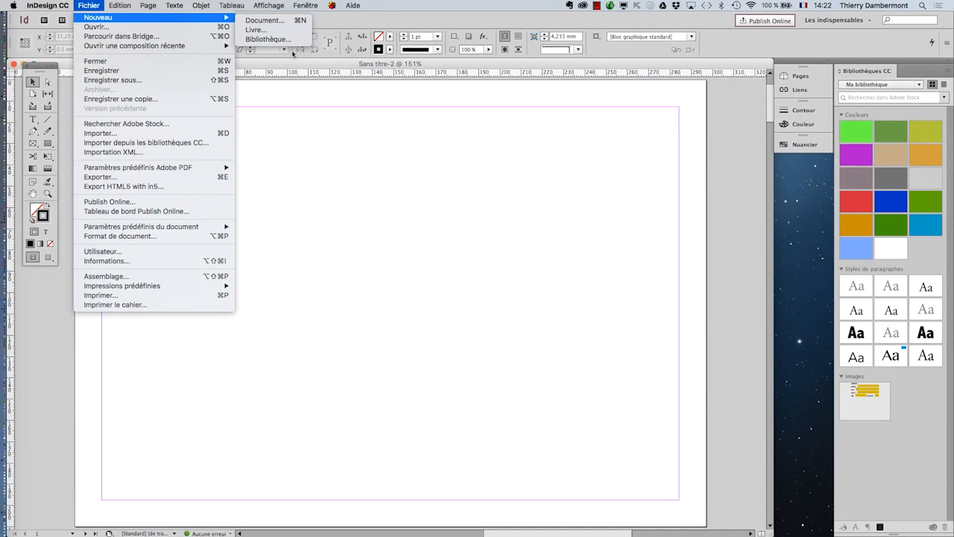
pyautogui.press('Escape')
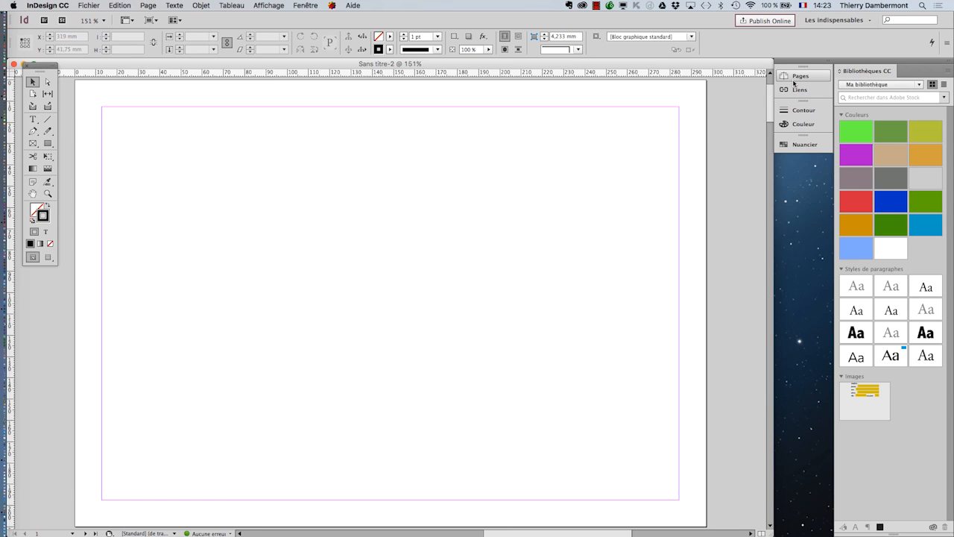
# Float the Pages panel and enlarge it to list all 16 pages across 9 spreads.
pyautogui.click(794, 77)
pyautogui.moveTo(667, 70); pyautogui.dragTo(598, 82)
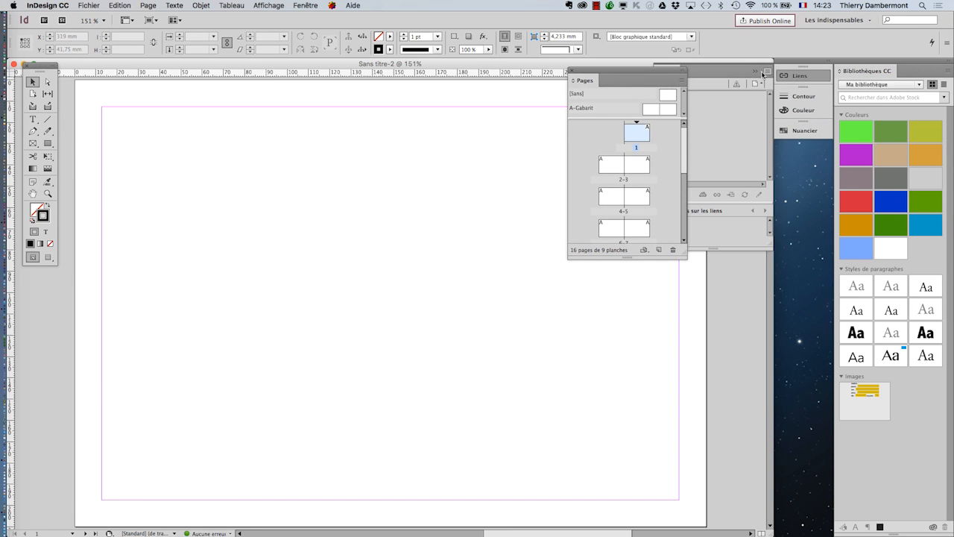
pyautogui.click(762, 72)
pyautogui.moveTo(684, 255); pyautogui.dragTo(758, 445)
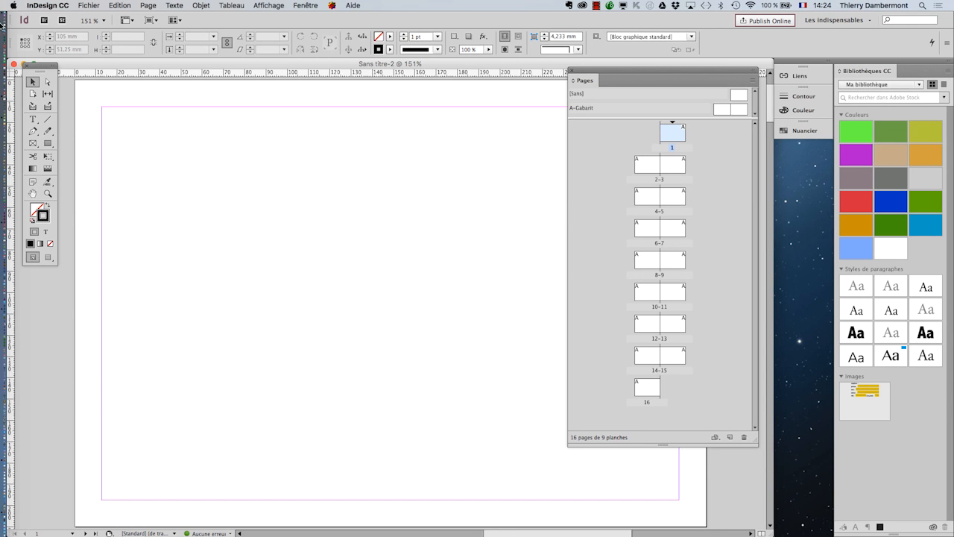
pyautogui.click(59, 5)
# Uncheck Redistribution intelligente du texte in the Texte preferences and confirm with OK.
pyautogui.moveTo(66, 27)
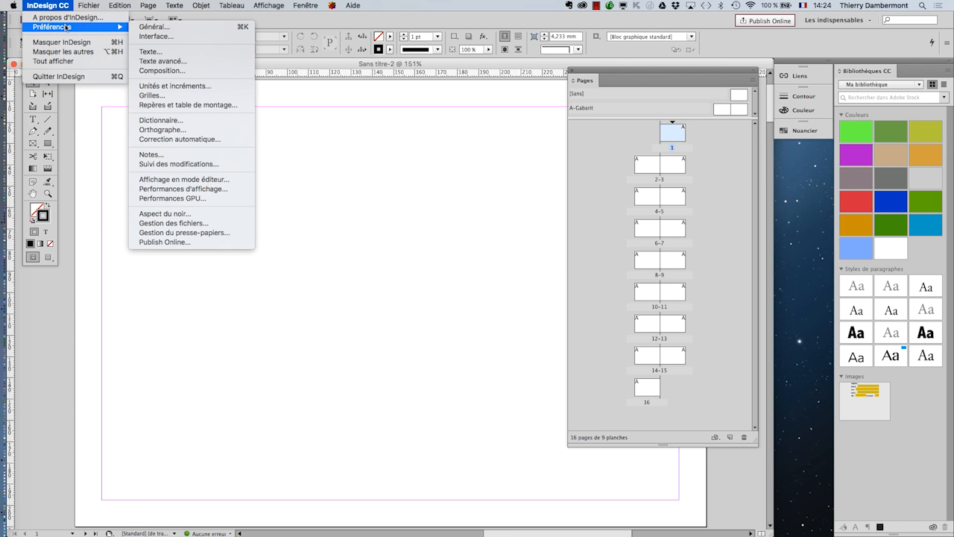
pyautogui.click(195, 57)
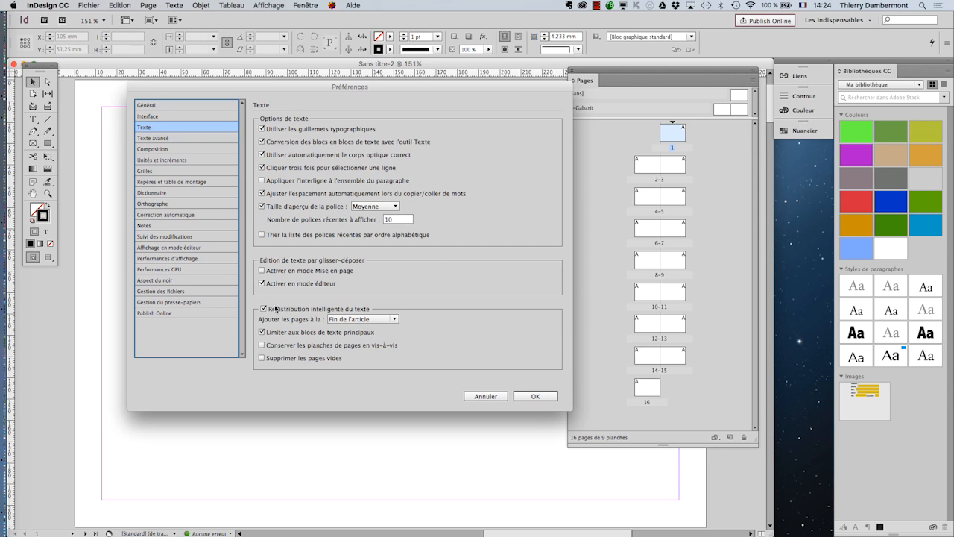
pyautogui.press('alt')
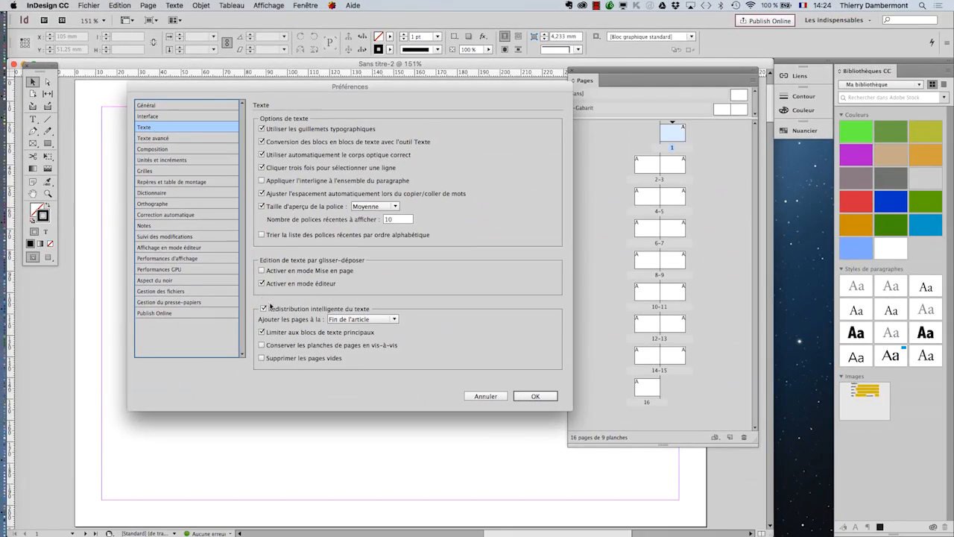
pyautogui.press('alt')
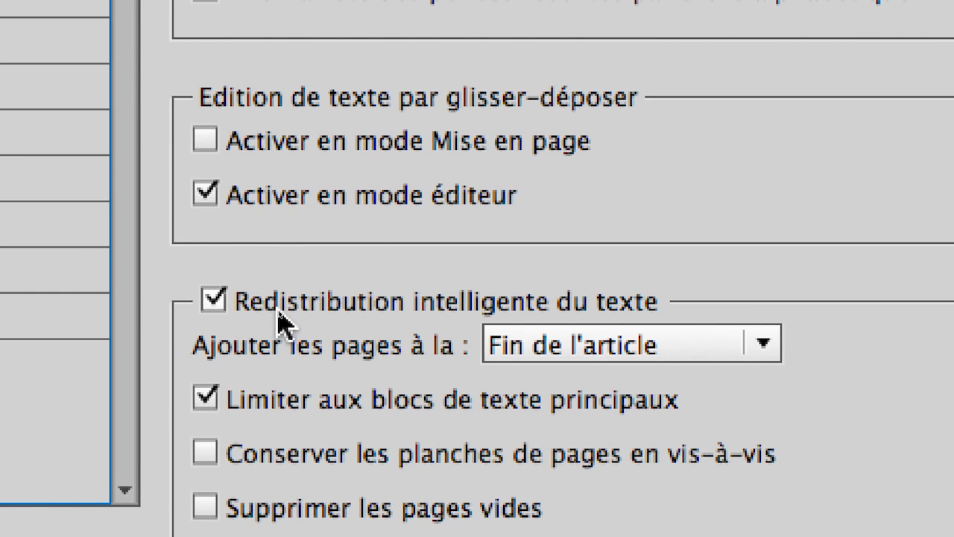
pyautogui.click(213, 300)
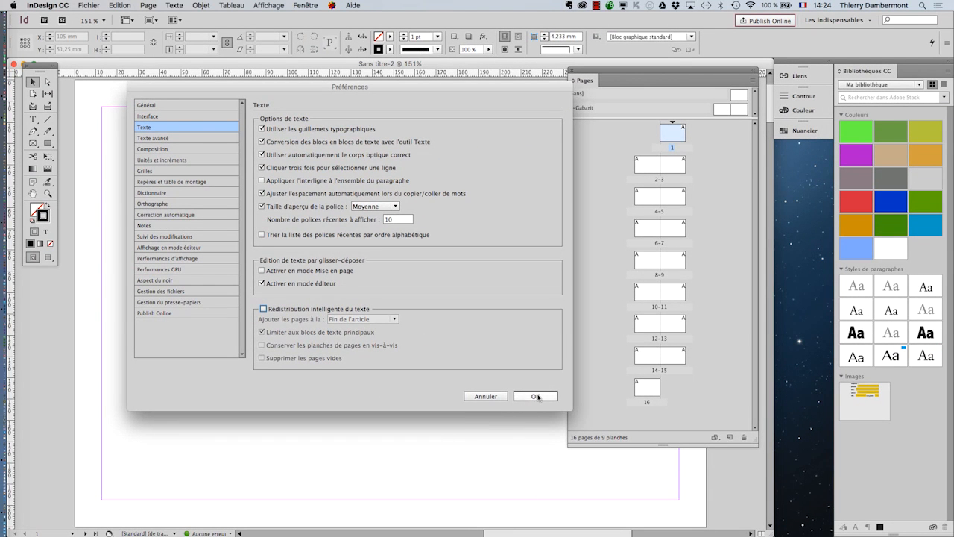
pyautogui.click(537, 396)
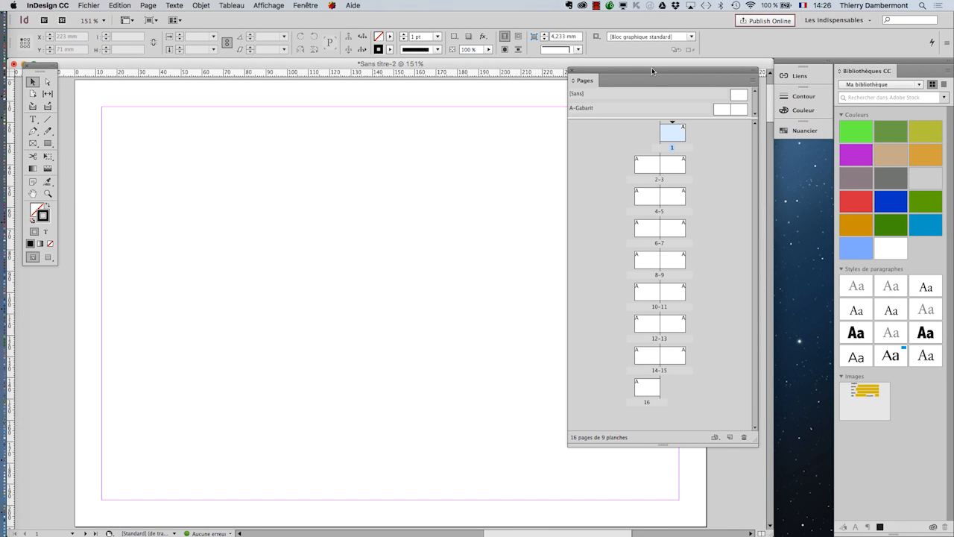
# Zoom to 125%, rearrange the Pages panel and drag its divider down to enlarge the masters area.
pyautogui.moveTo(651, 68); pyautogui.dragTo(697, 68)
pyautogui.press('super+minus')
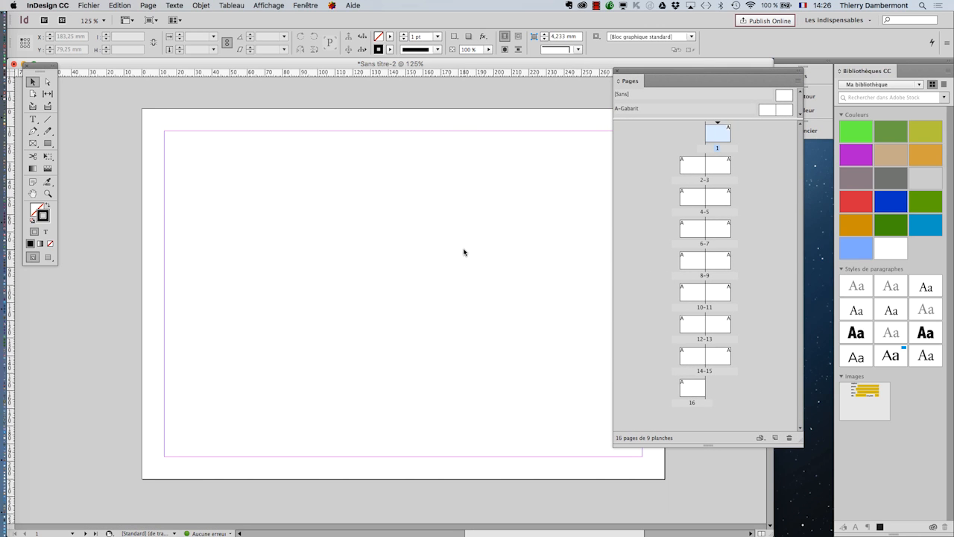
pyautogui.moveTo(636, 72); pyautogui.dragTo(709, 73)
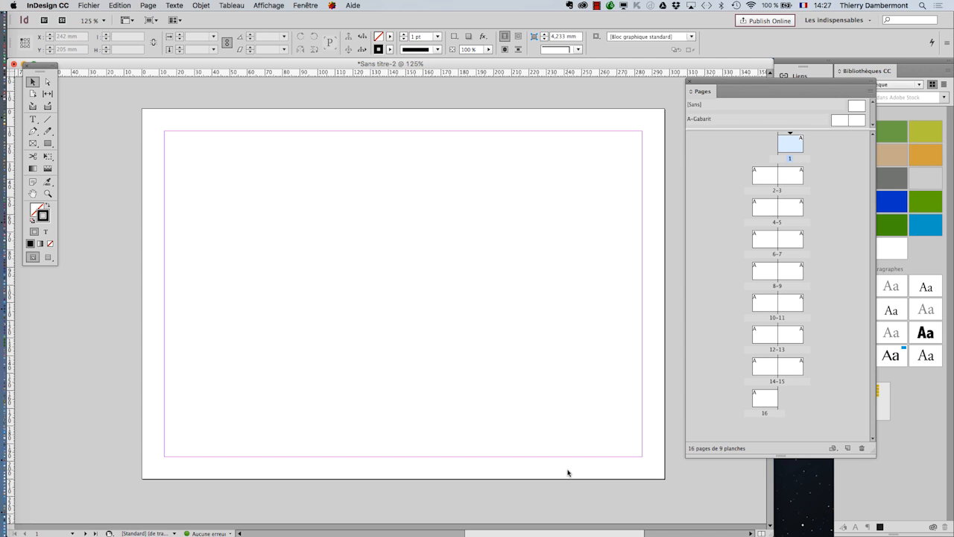
pyautogui.click(32, 193)
pyautogui.moveTo(229, 225); pyautogui.dragTo(209, 228)
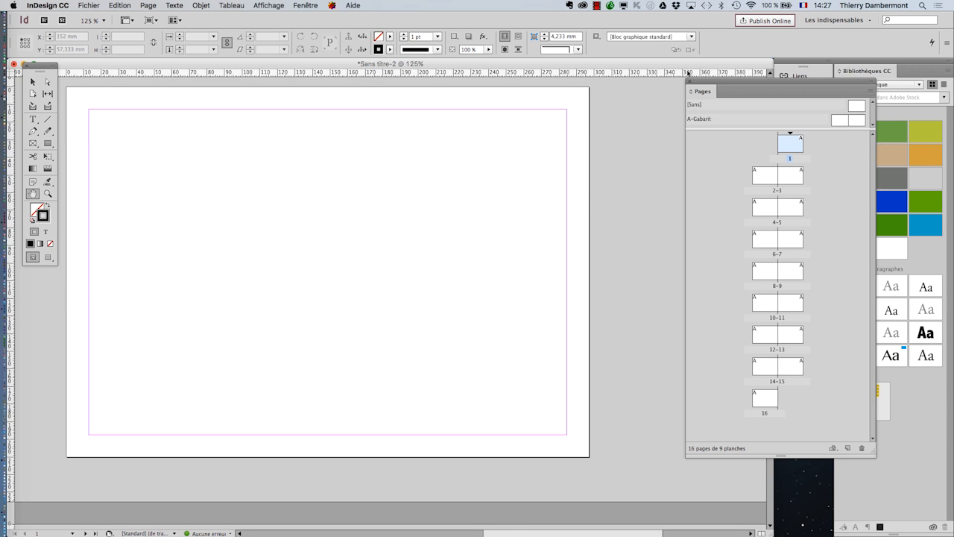
pyautogui.moveTo(712, 85); pyautogui.dragTo(626, 88)
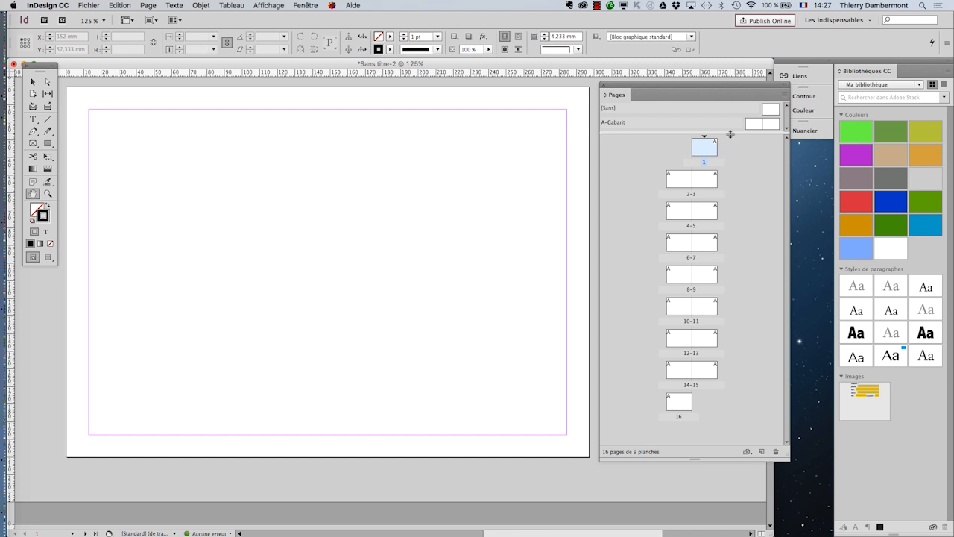
pyautogui.moveTo(731, 135); pyautogui.dragTo(730, 158)
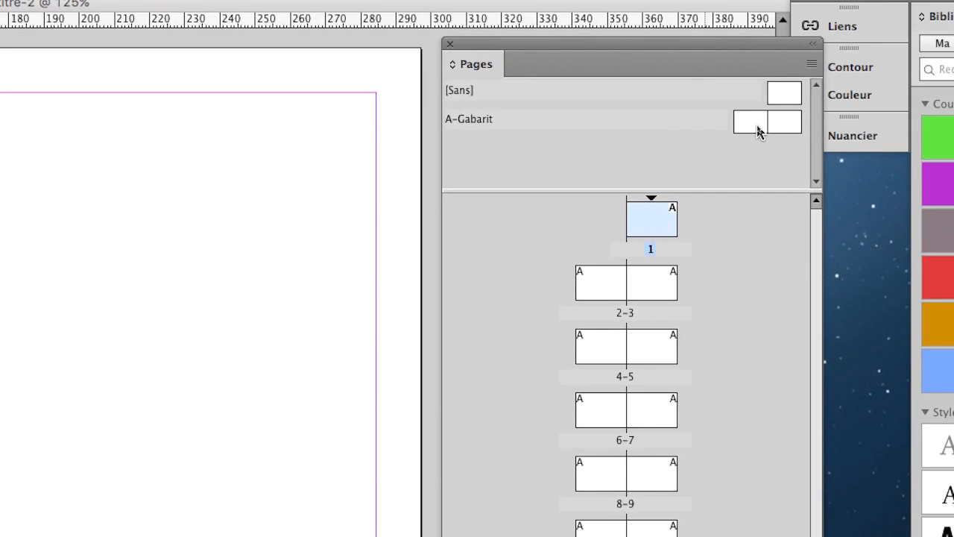
# Open the A-Gabarit master spread and frame both its pages at 75% zoom.
pyautogui.doubleClick(757, 131)
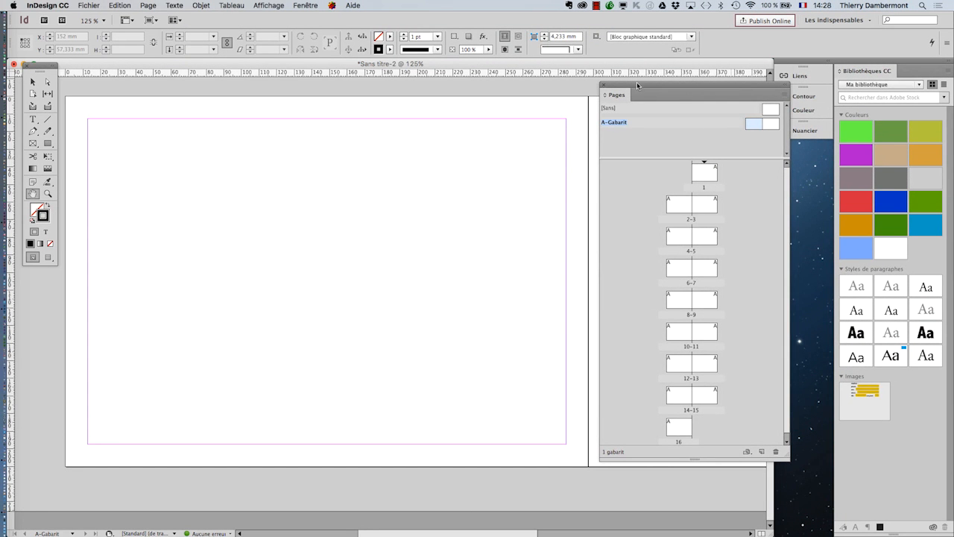
pyautogui.moveTo(525, 40); pyautogui.dragTo(783, 101)
pyautogui.moveTo(767, 104); pyautogui.dragTo(760, 162)
pyautogui.press('super+minus')
pyautogui.press('super+minus')
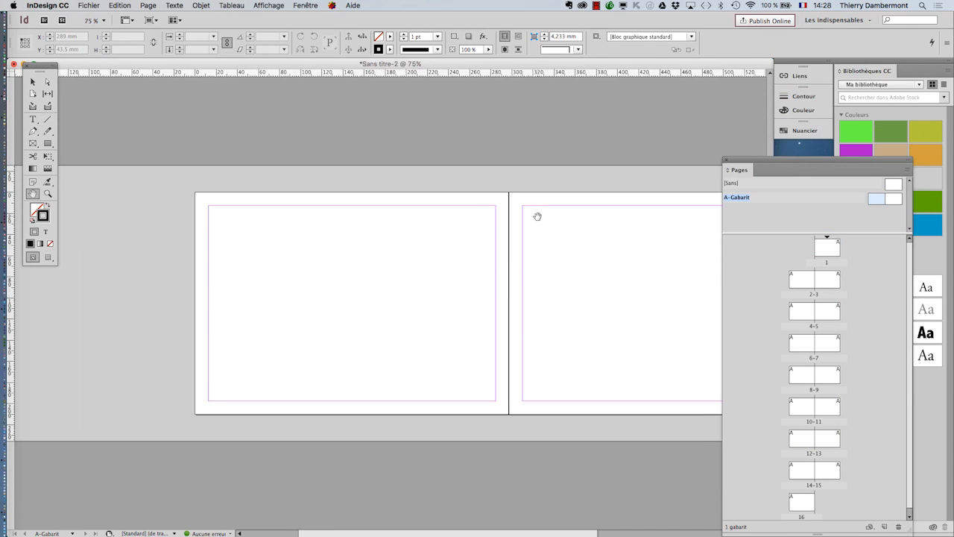
pyautogui.press('super+minus')
pyautogui.press('super+equal')
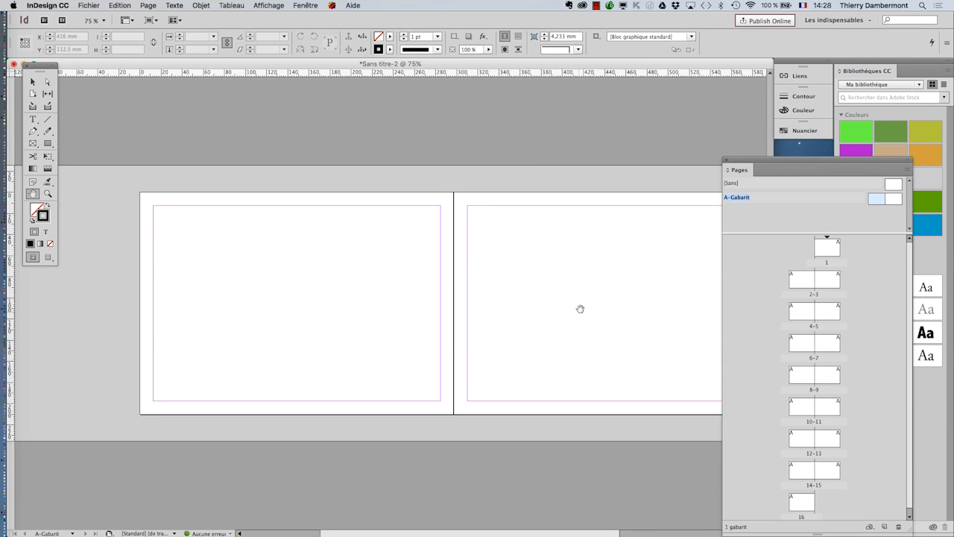
pyautogui.moveTo(579, 308); pyautogui.dragTo(516, 313)
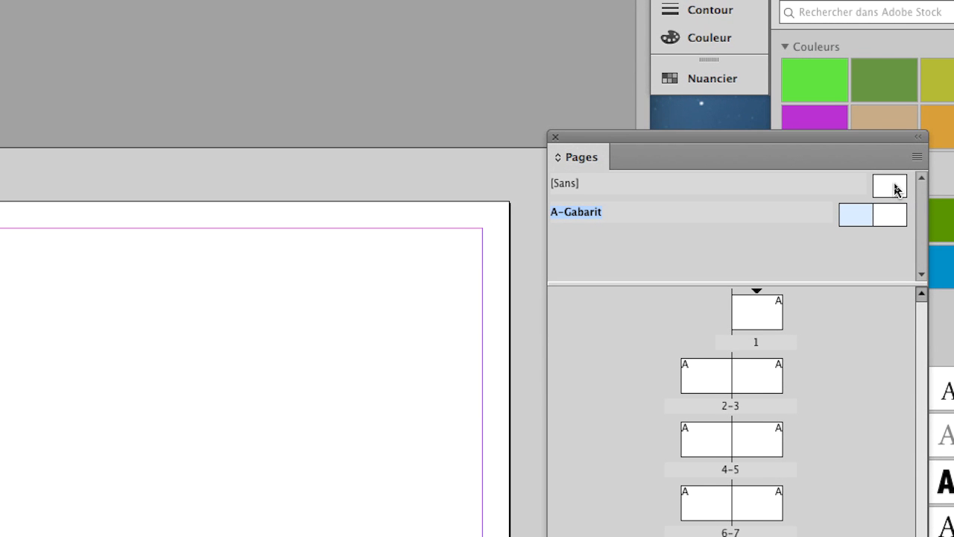
# Drag the [Sans] master onto page 1 and page 16.
pyautogui.moveTo(895, 190); pyautogui.dragTo(763, 306)
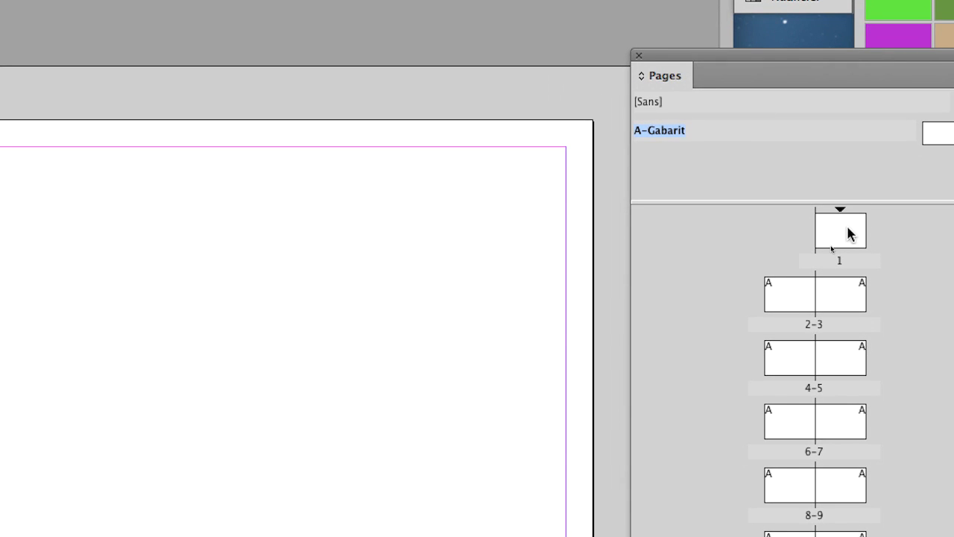
pyautogui.moveTo(847, 234); pyautogui.dragTo(854, 237)
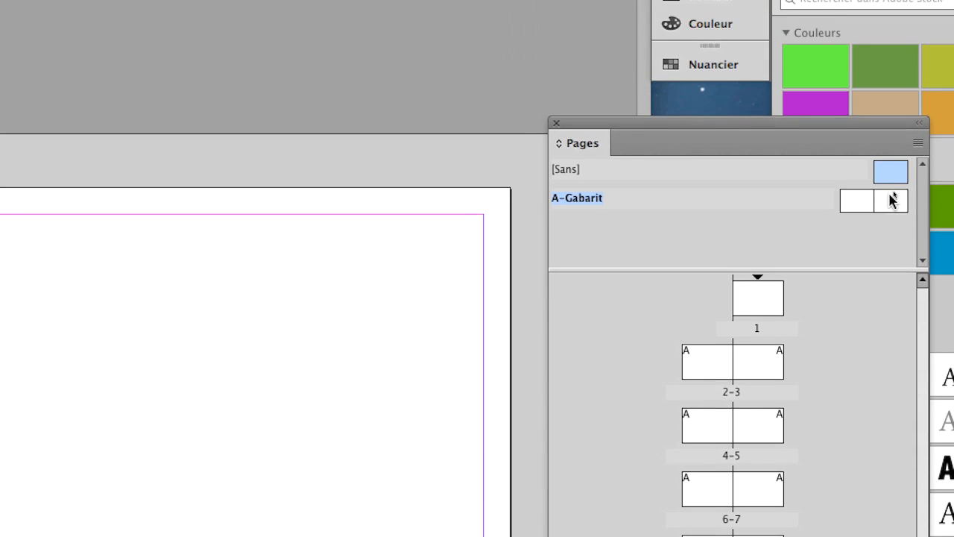
pyautogui.moveTo(918, 13); pyautogui.dragTo(718, 536)
pyautogui.moveTo(819, 382); pyautogui.dragTo(832, 469)
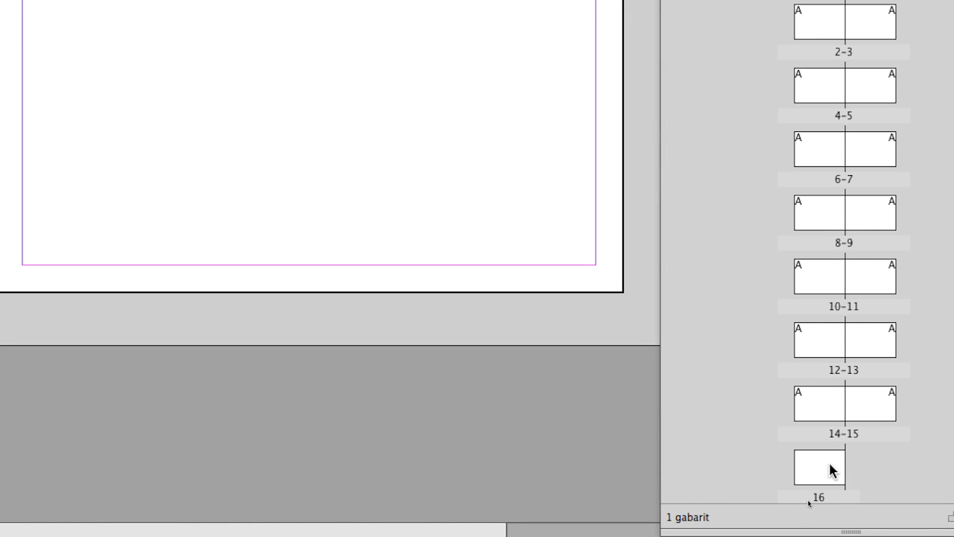